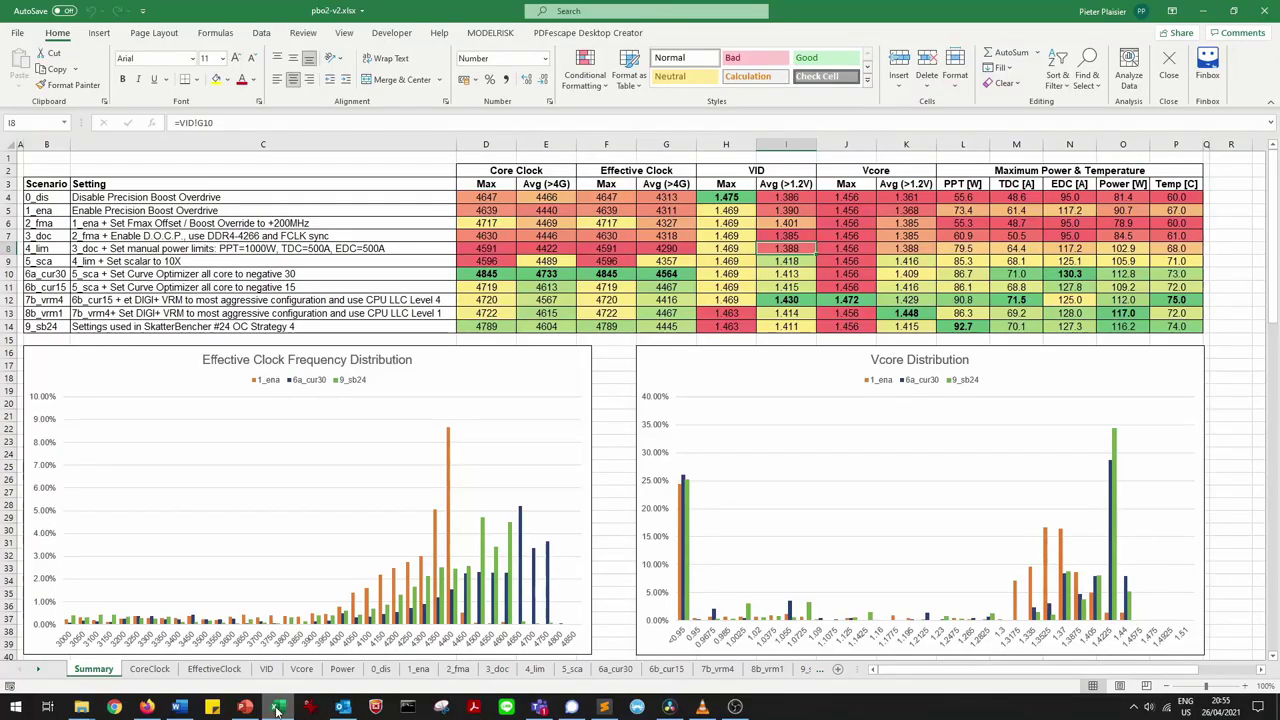
right_click(143, 381)
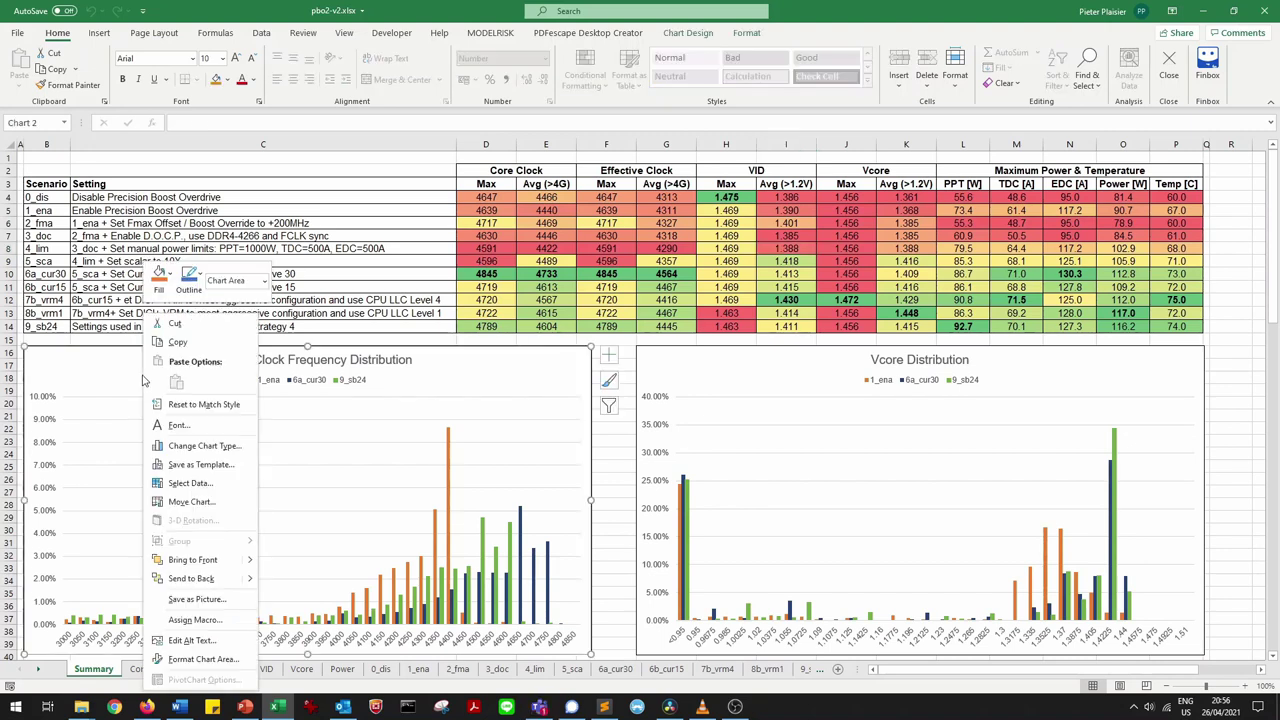
left_click(190, 483)
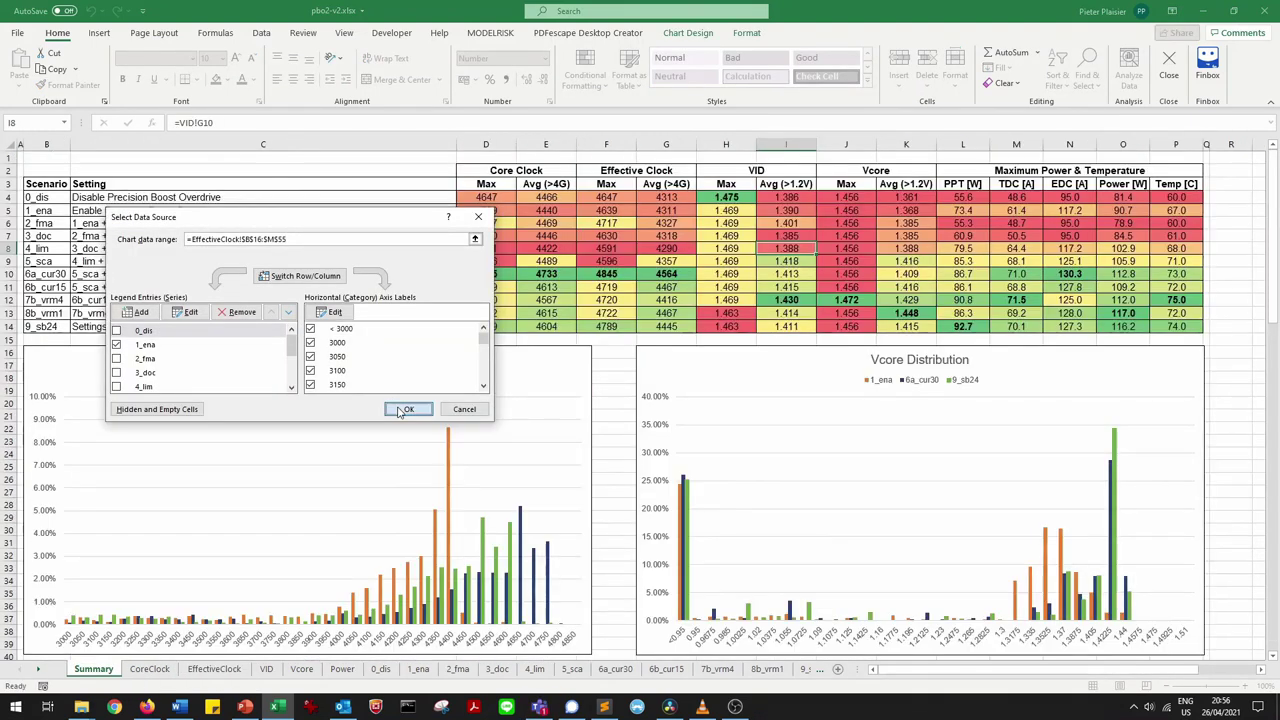
left_click(400, 409)
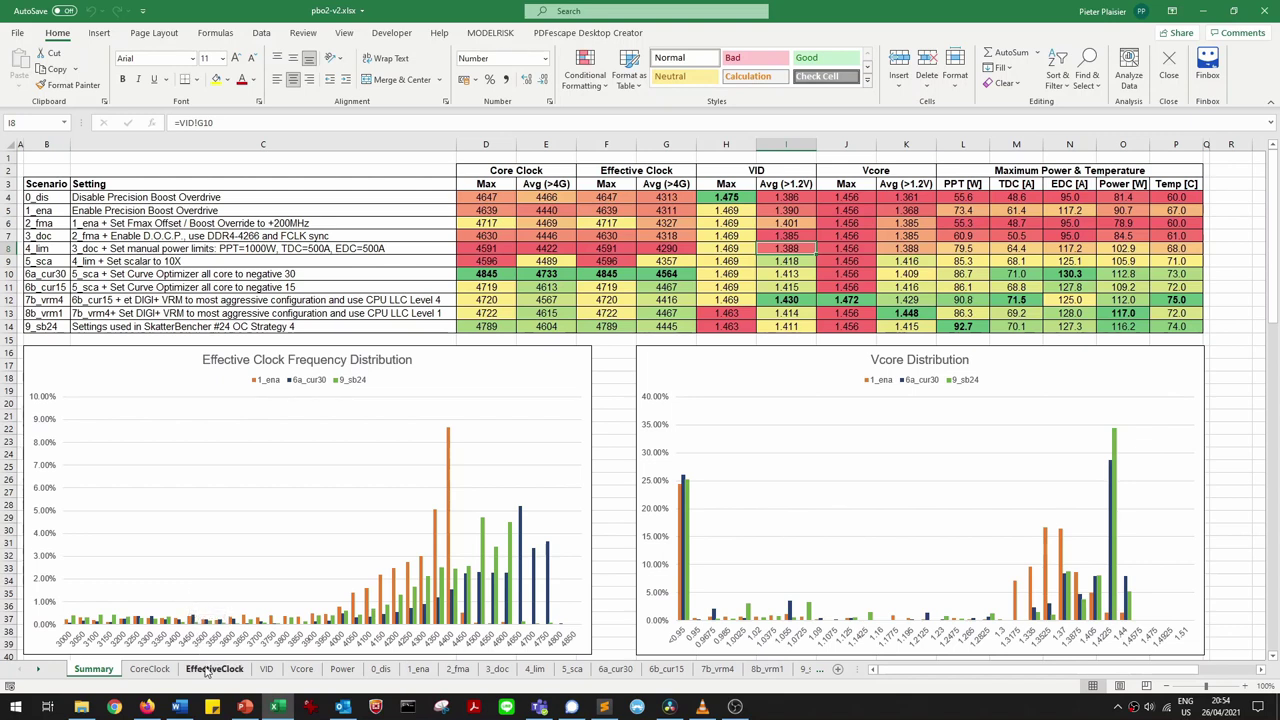
On the Vcore sheet, select the 4_lim and 5_sca distribution columns to compare them.
left_click(301, 669)
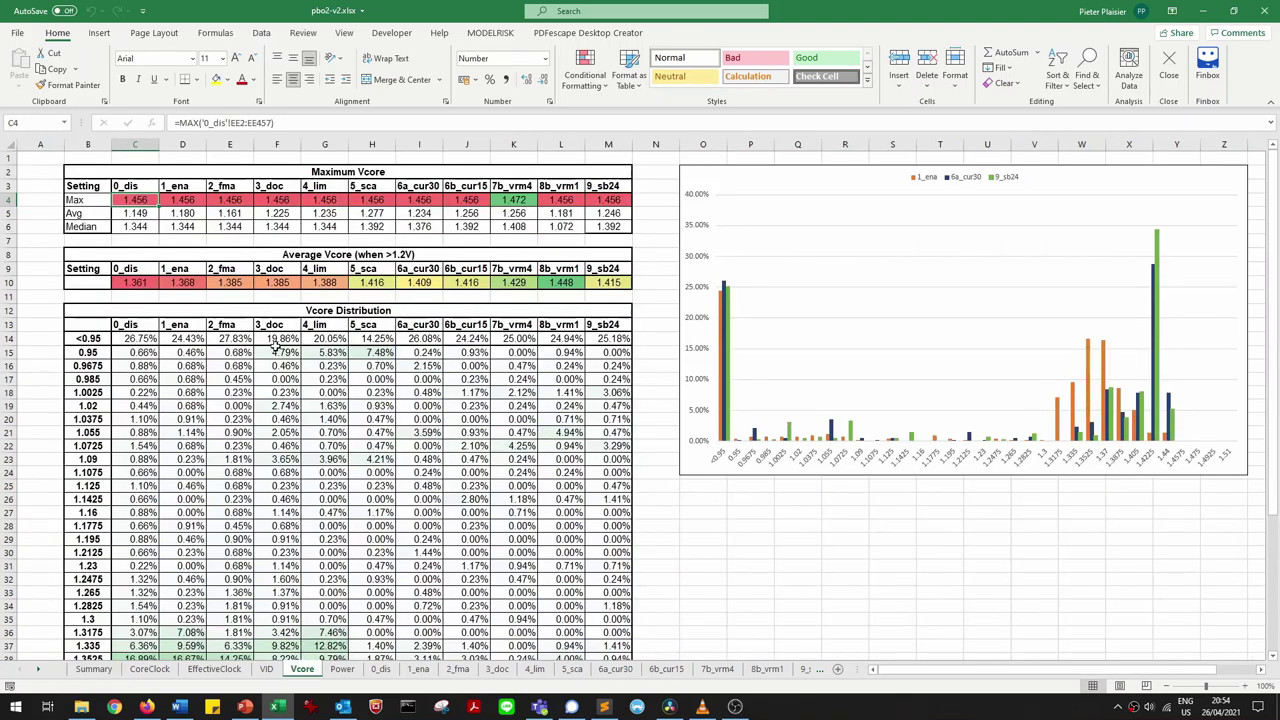
left_click(340, 325)
left_click_drag(352, 325, 362, 638)
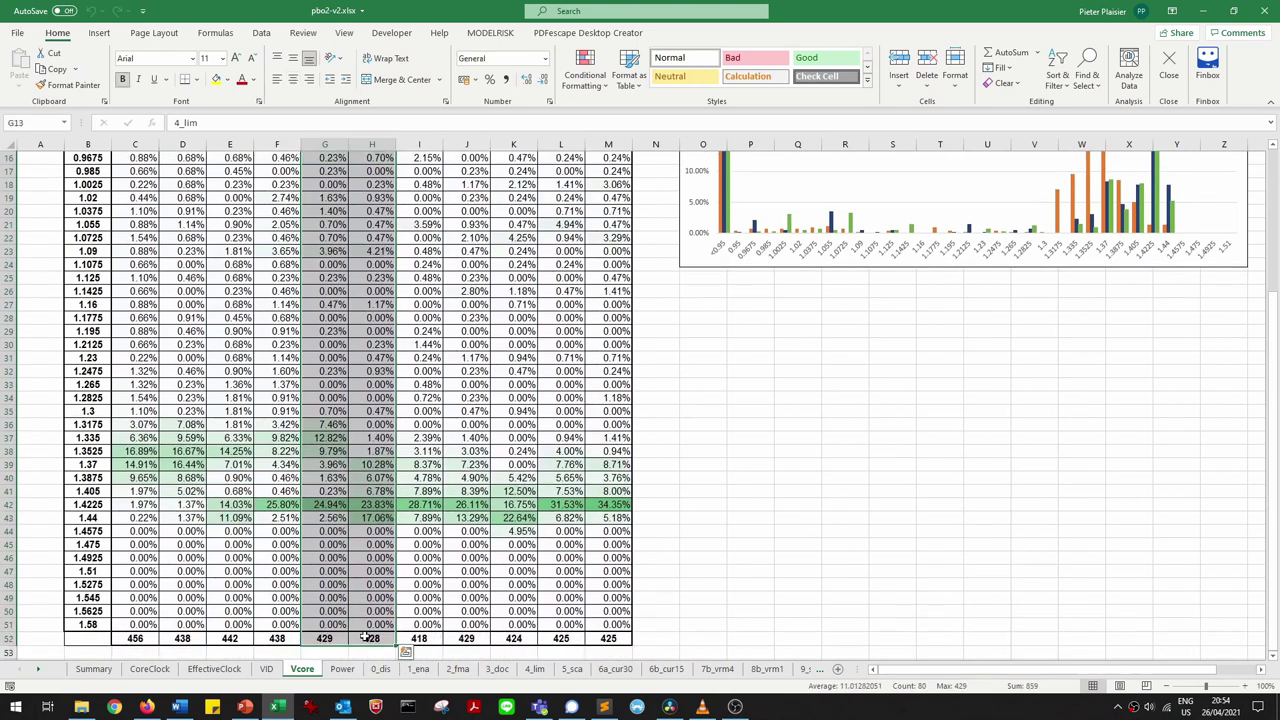
left_click(729, 429)
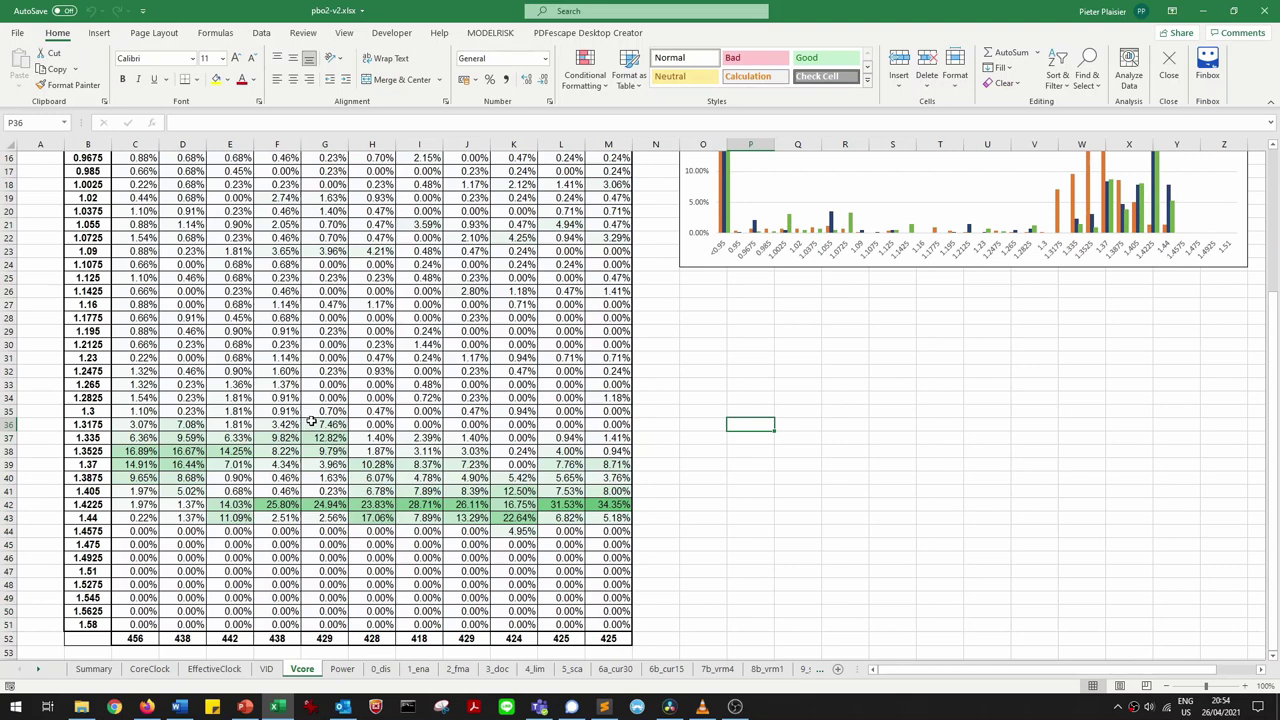
Compare the high-voltage rows of the 4_lim and 5_sca columns.
left_click_drag(311, 424, 318, 545)
left_click_drag(374, 429, 362, 555)
left_click(703, 531)
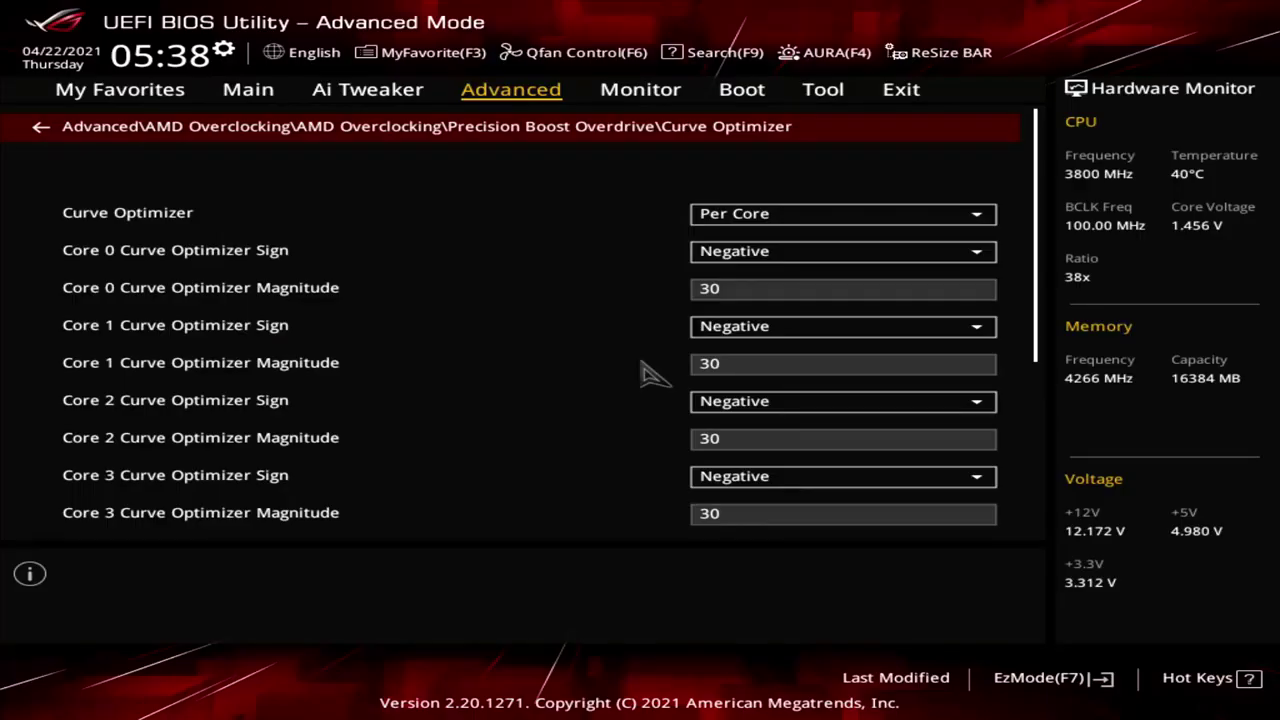
Check each core's Curve Optimizer magnitude of 30, then save and reset with no changes.
key("Down")
key("Down")
key("Down")
key("Down")
key("Down")
key("Down")
key("Down")
key("Down")
key("Down")
key("Down")
key("Down")
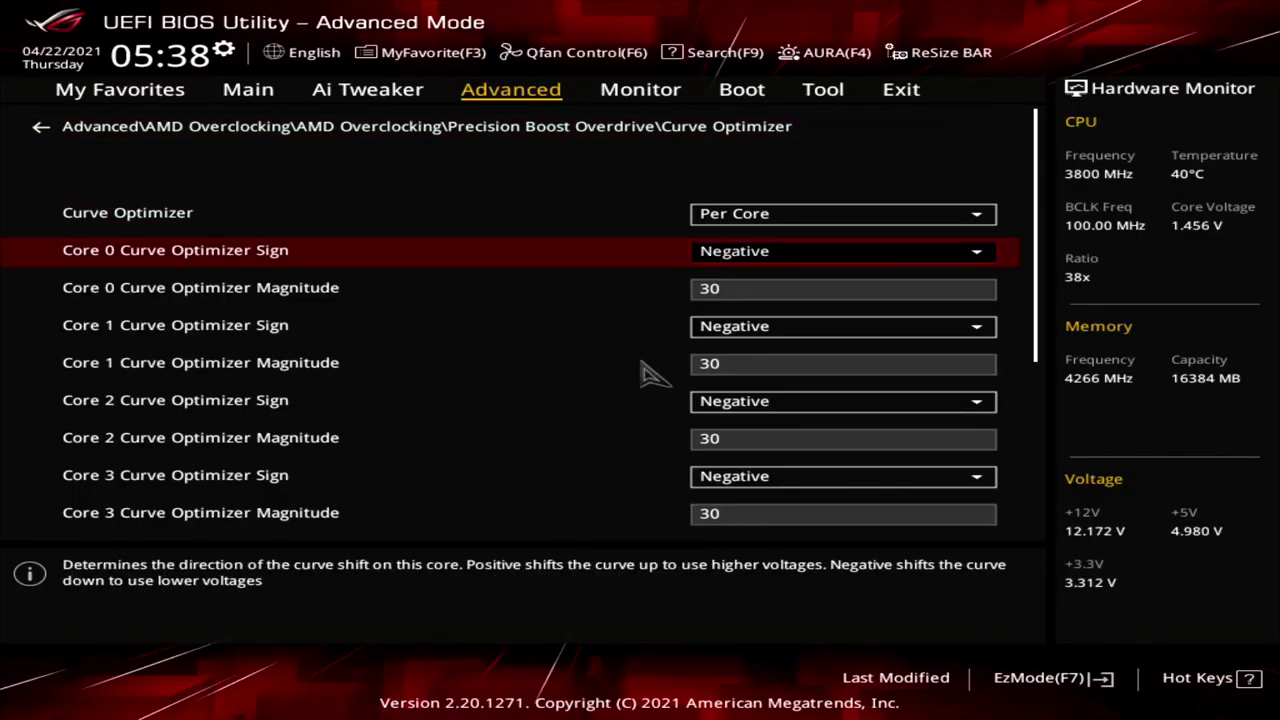
key("Down")
key("Down")
key("Down")
key("Down")
key("Down")
key("Down")
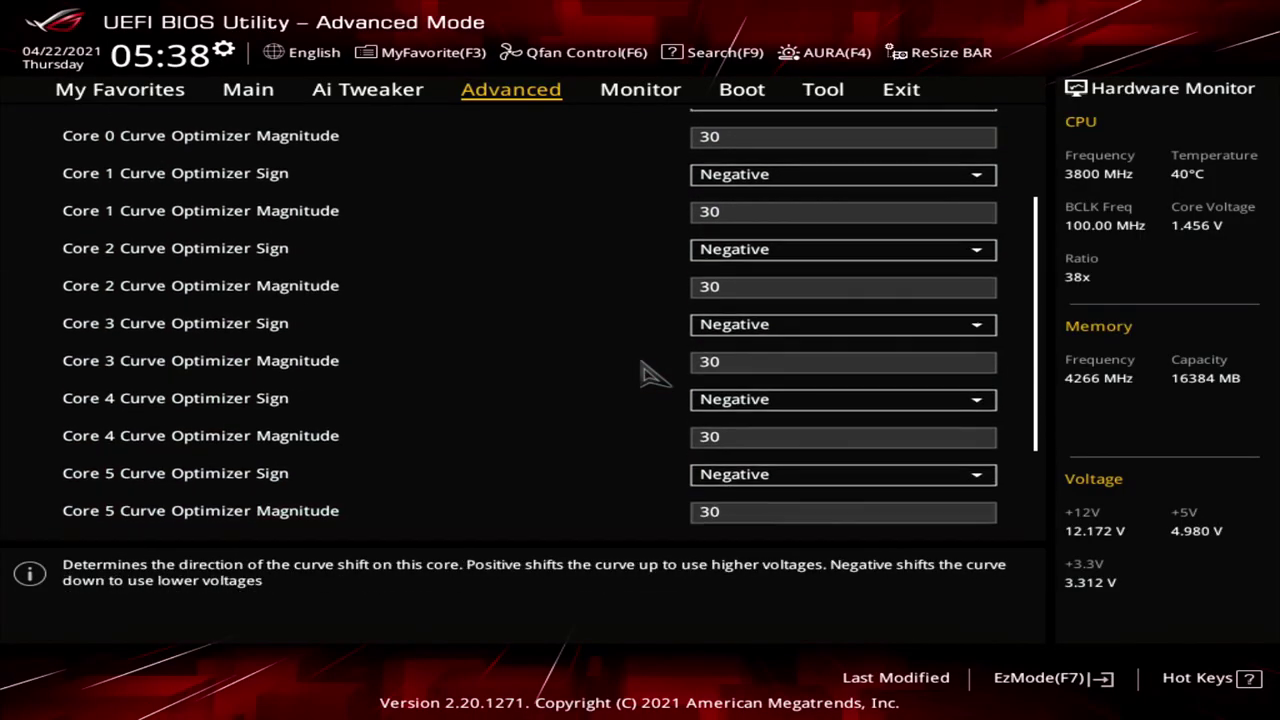
key("F10")
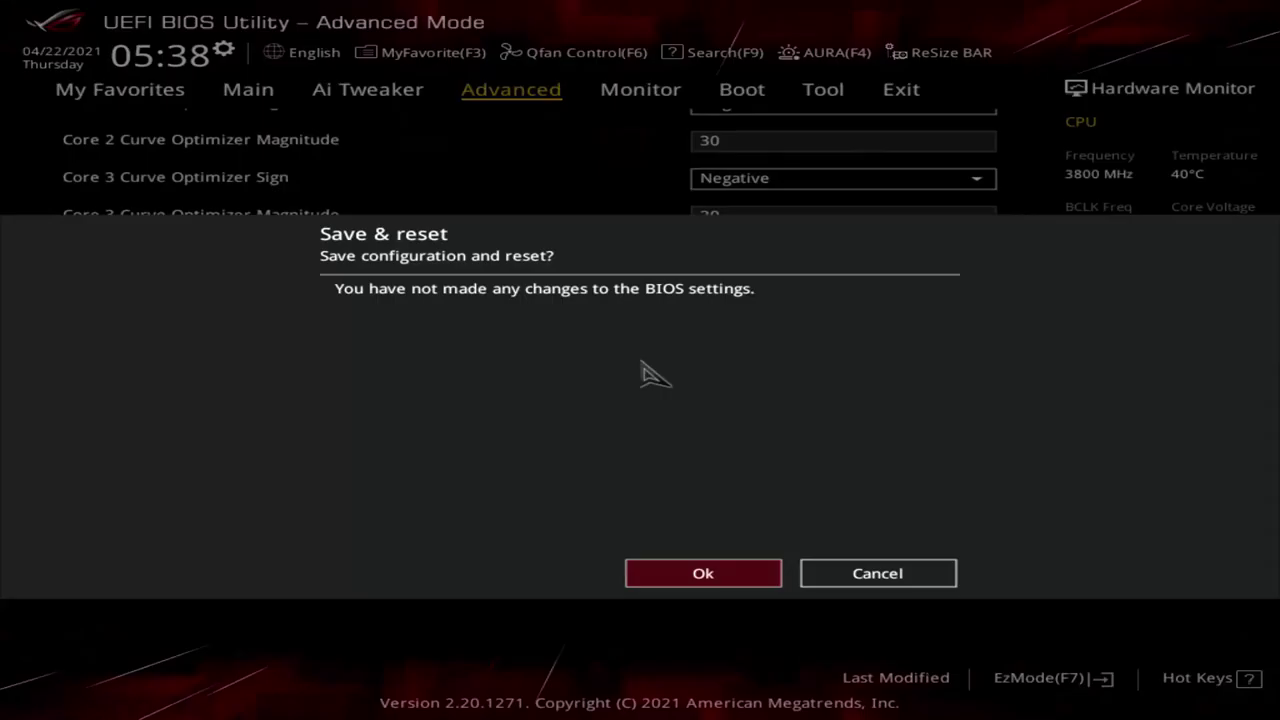
key("Return")
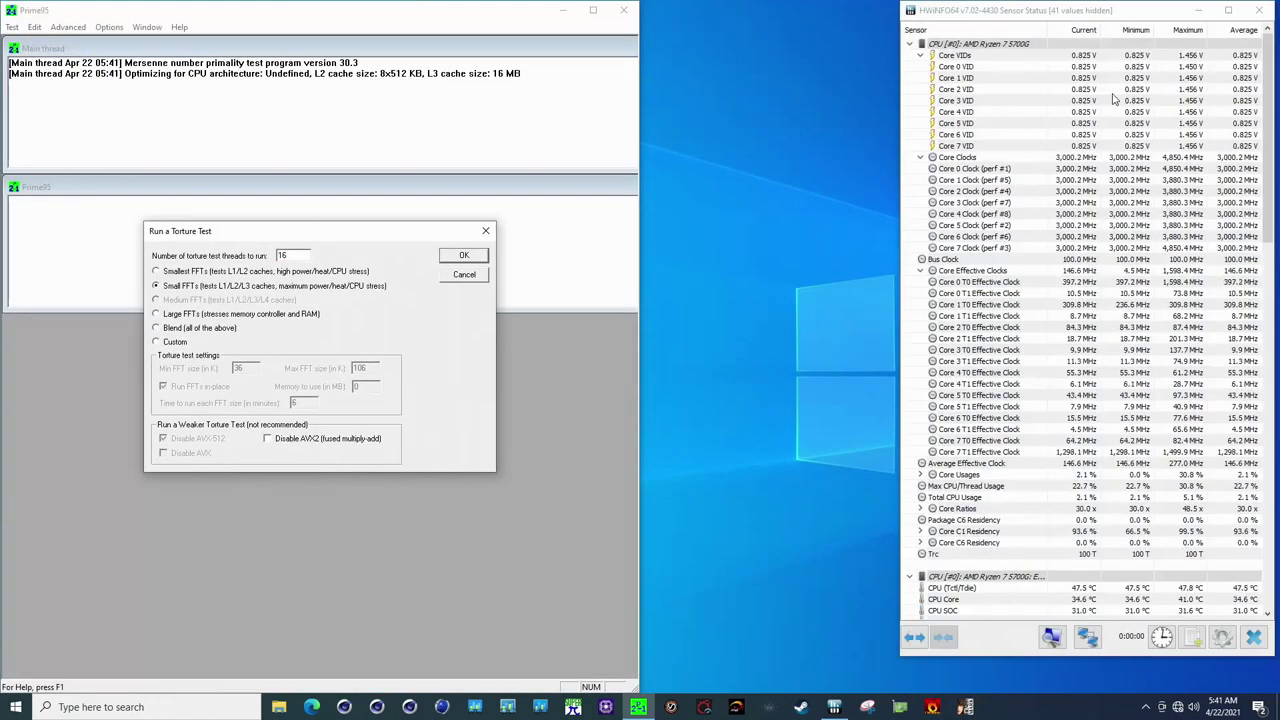
Start the Small FFTs torture test with 16 threads.
left_click(466, 256)
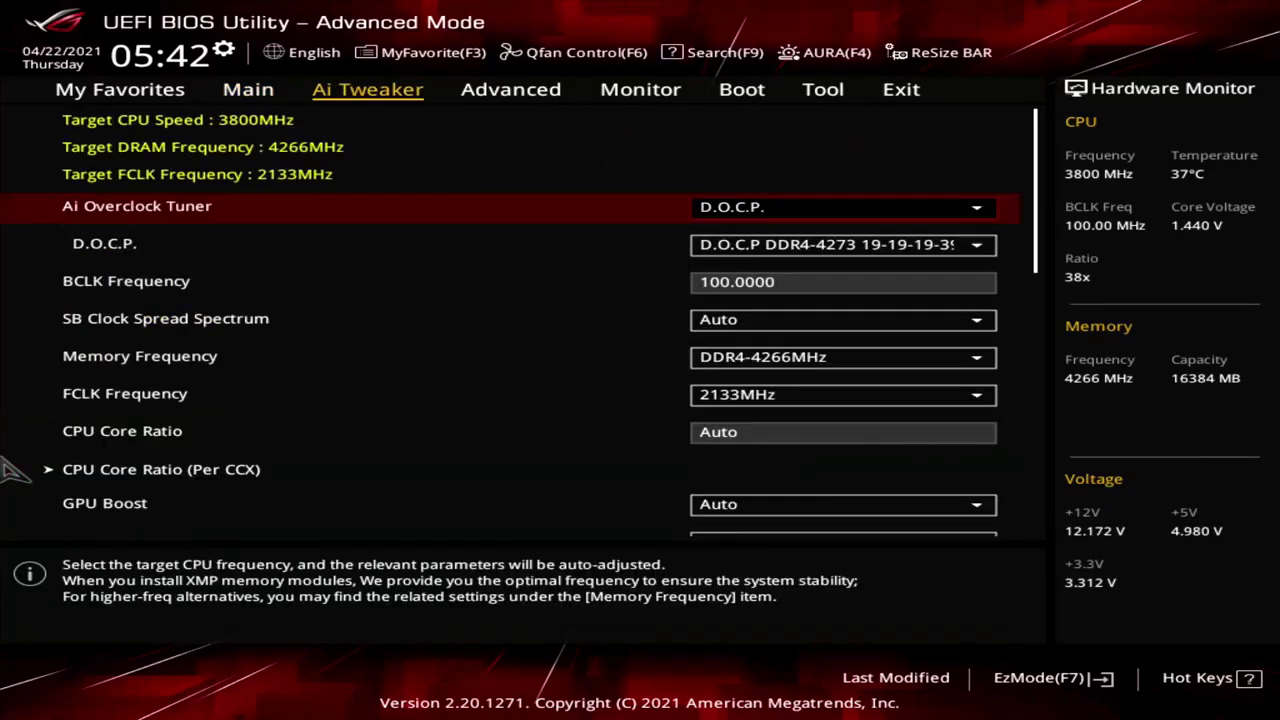
Go to Advanced > AMD Overclocking, accept the warning, and enter Precision Boost Overdrive > Curve Optimizer.
key("Right")
key("Down")
key("Down")
key("Down")
key("Down")
key("Down")
key("Down")
key("Down")
key("Down")
key("Down")
key("Down")
key("Down")
key("Return")
key("Down")
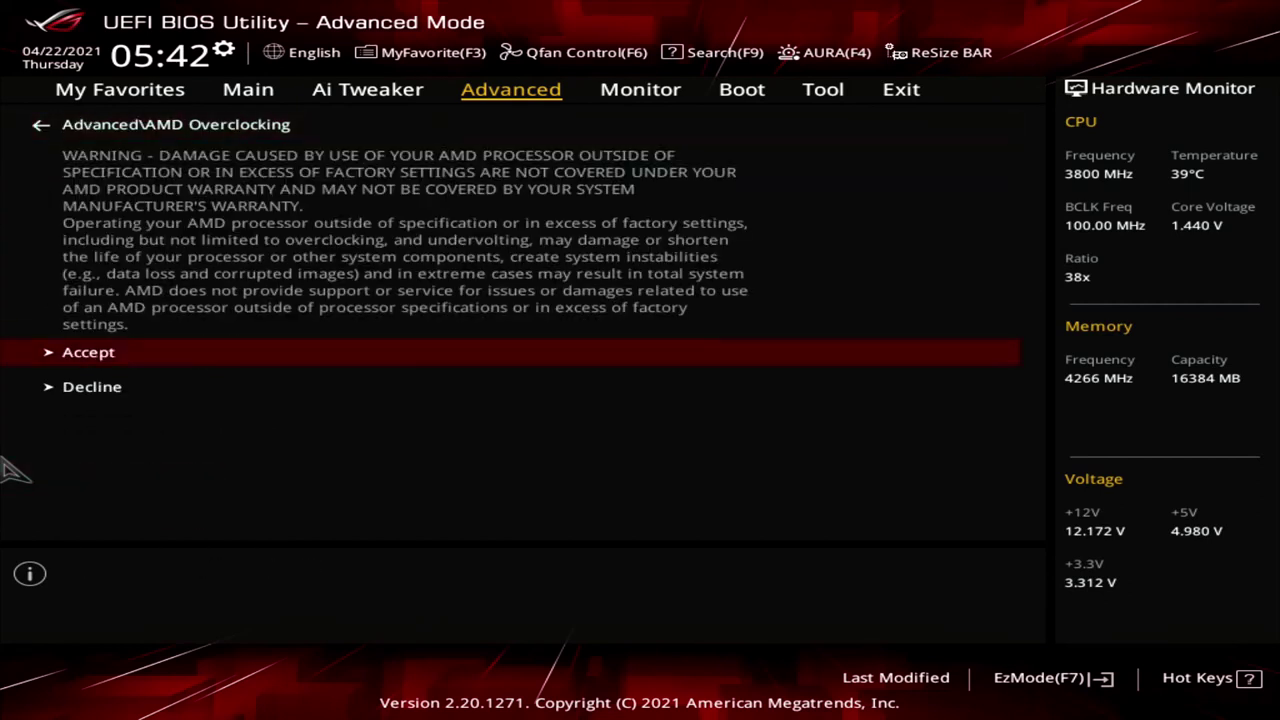
key("Return")
key("Down")
key("Down")
key("Return")
key("Down")
key("Down")
key("Down")
key("Down")
key("Down")
key("Down")
key("Down")
key("Down")
key("Down")
key("Down")
key("Down")
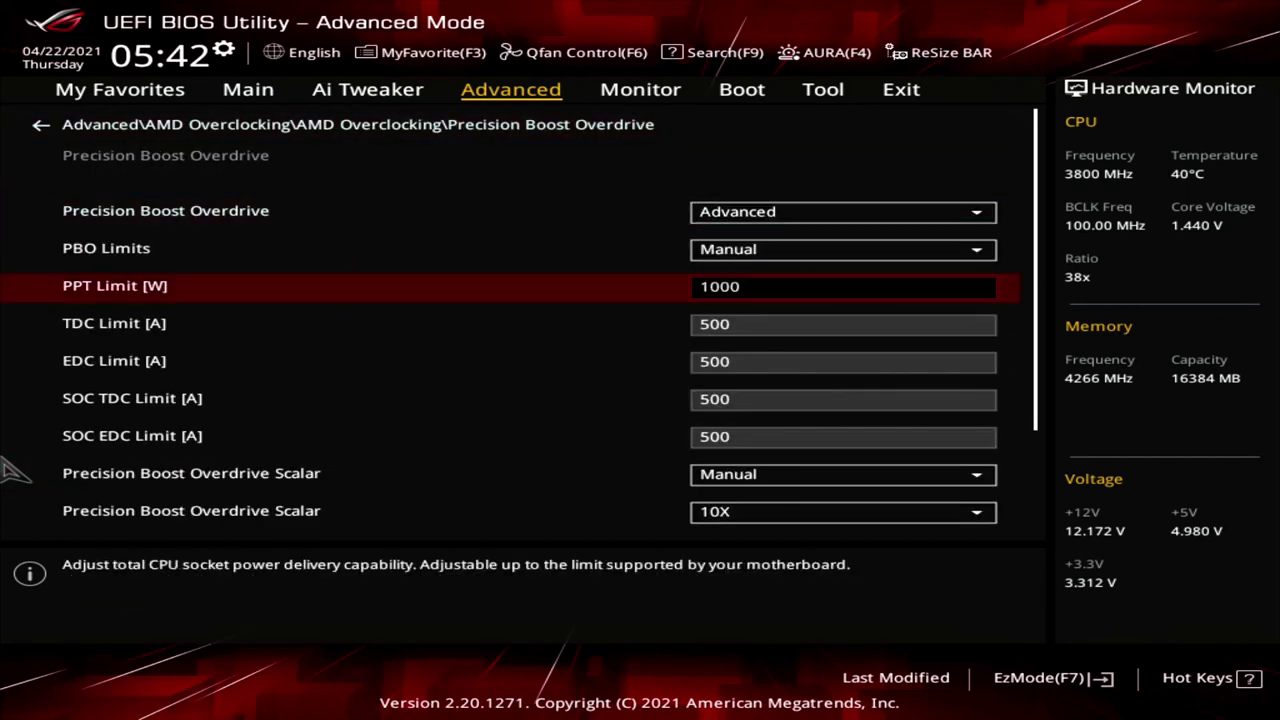
key("Up")
key("Return")
Set the Curve Optimizer magnitudes for cores 0–4 to 25 and save with F10.
key("Down")
key("Down")
key("Down")
type("25")
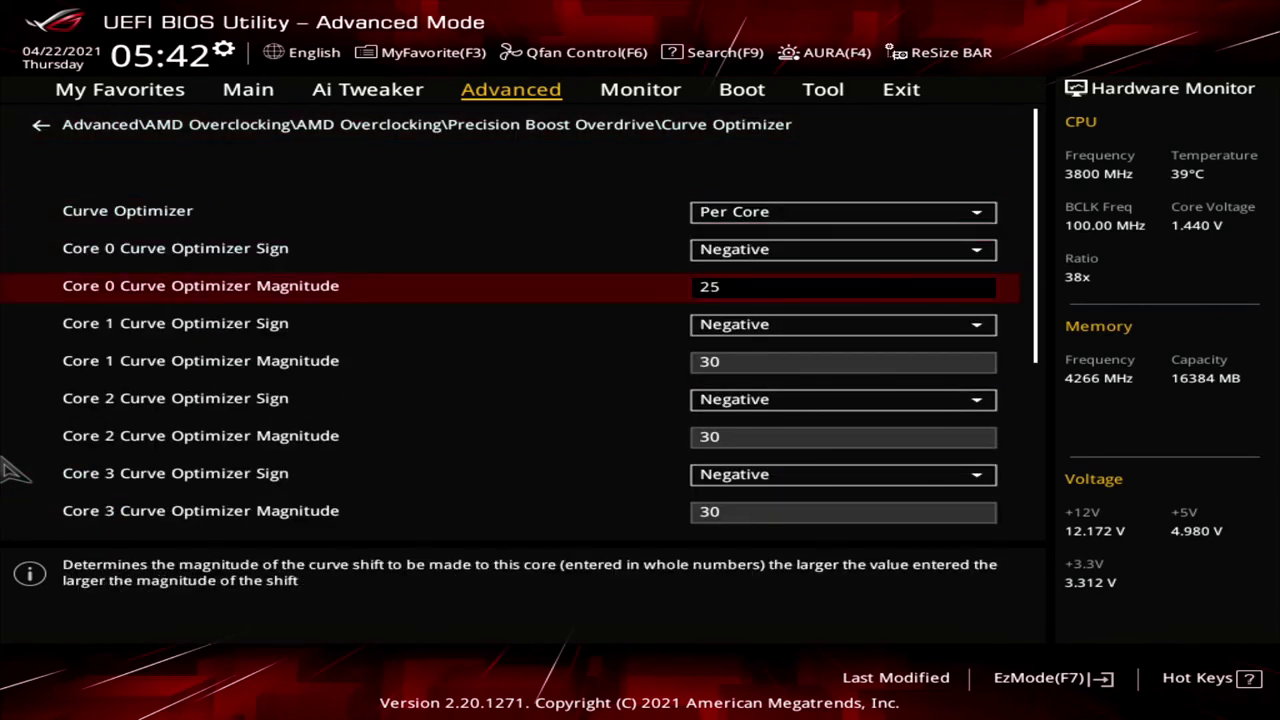
key("Down")
key("Down")
type("25")
key("Down")
key("Down")
type("25")
key("Down")
key("Down")
type("25")
key("Down")
key("Down")
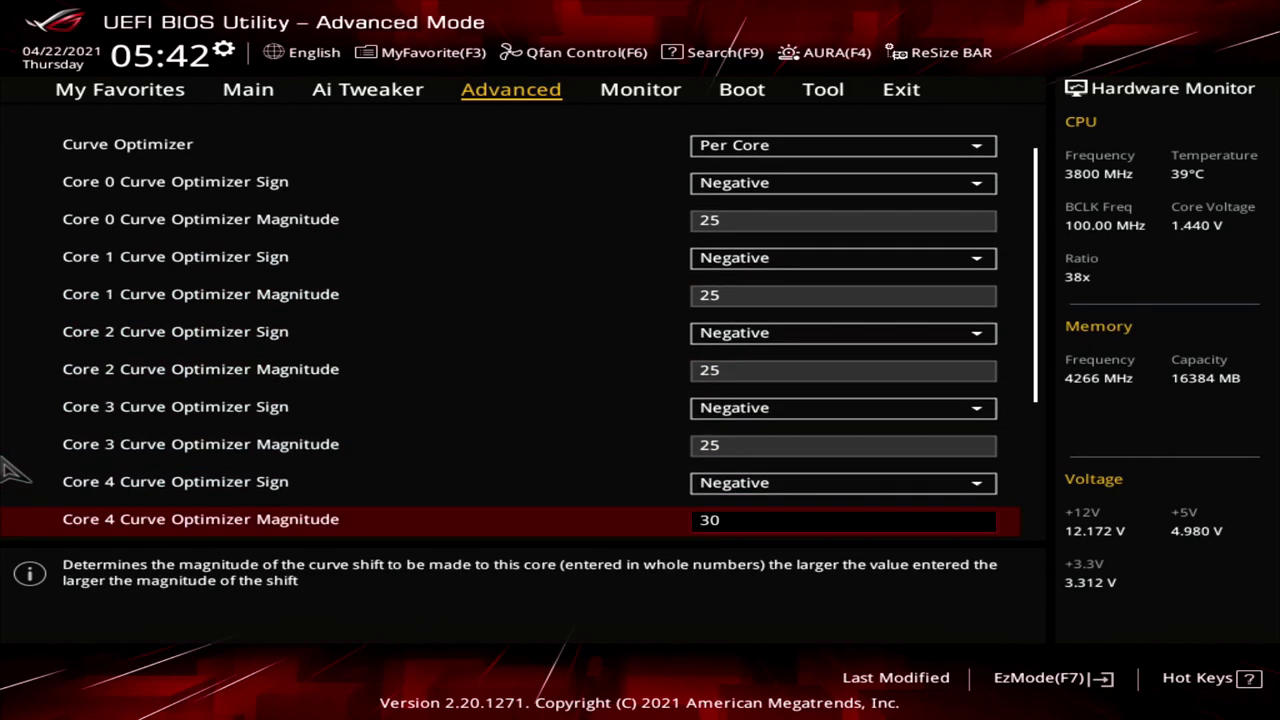
type("25")
key("Down")
key("F10")
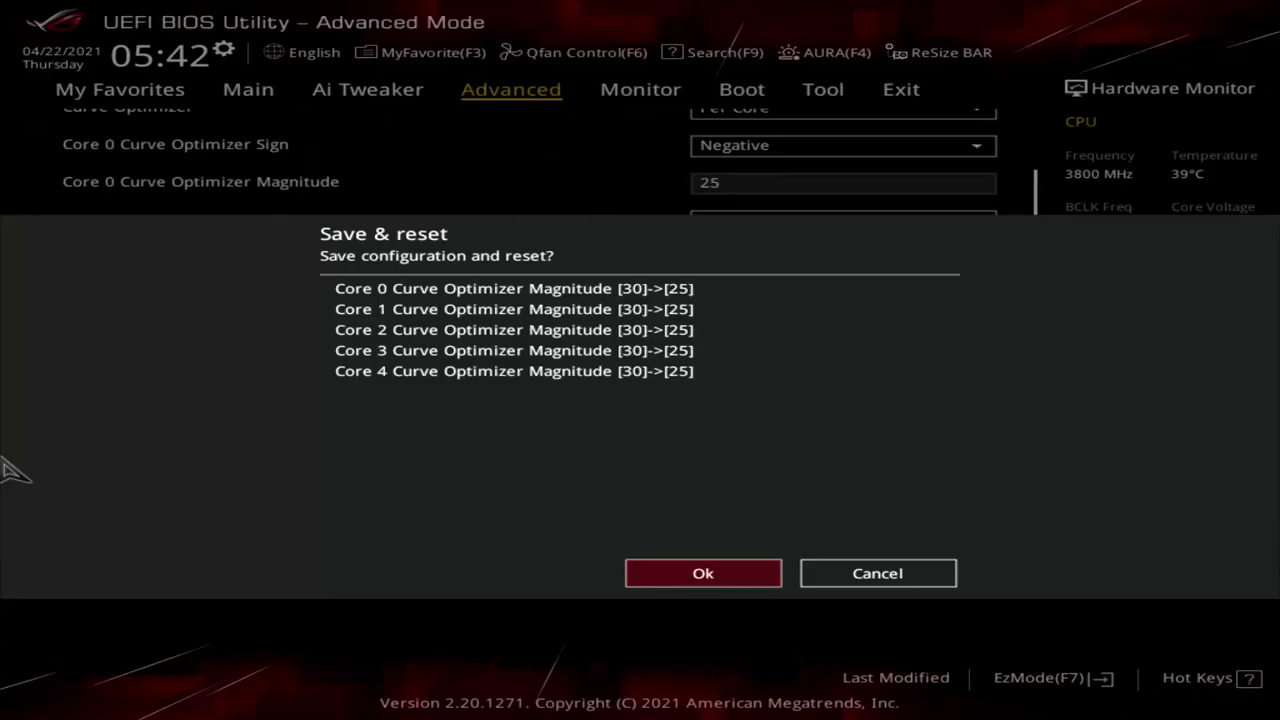